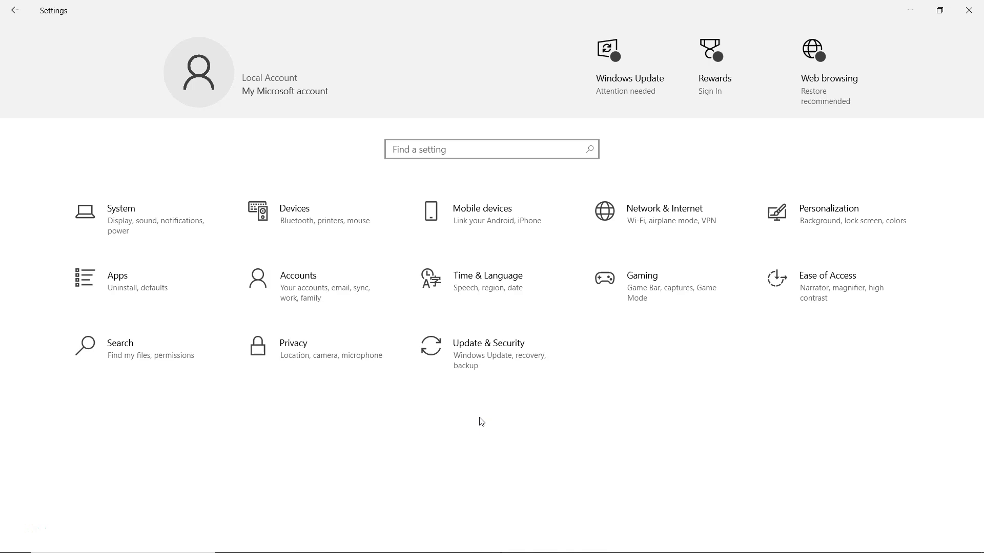
Find Reset this PC via a 'reset' search, choose Remove everything and Local reinstall, and confirm.
left_click(438, 150)
type("reset")
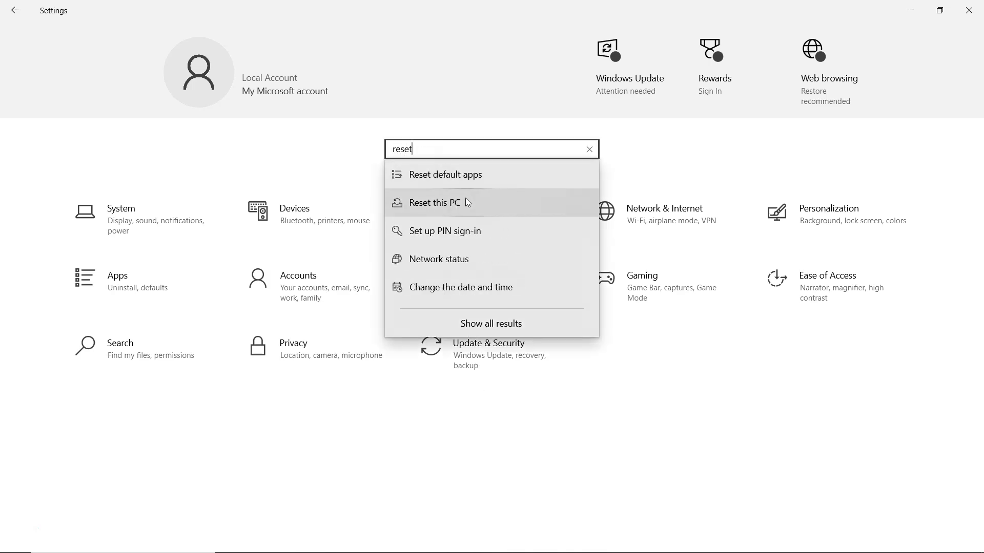
left_click(466, 202)
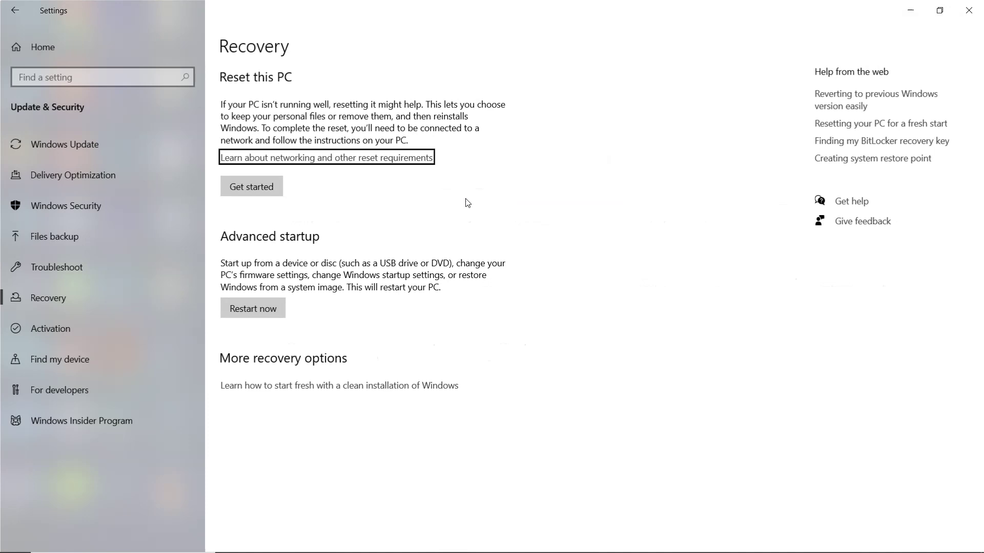
left_click(245, 188)
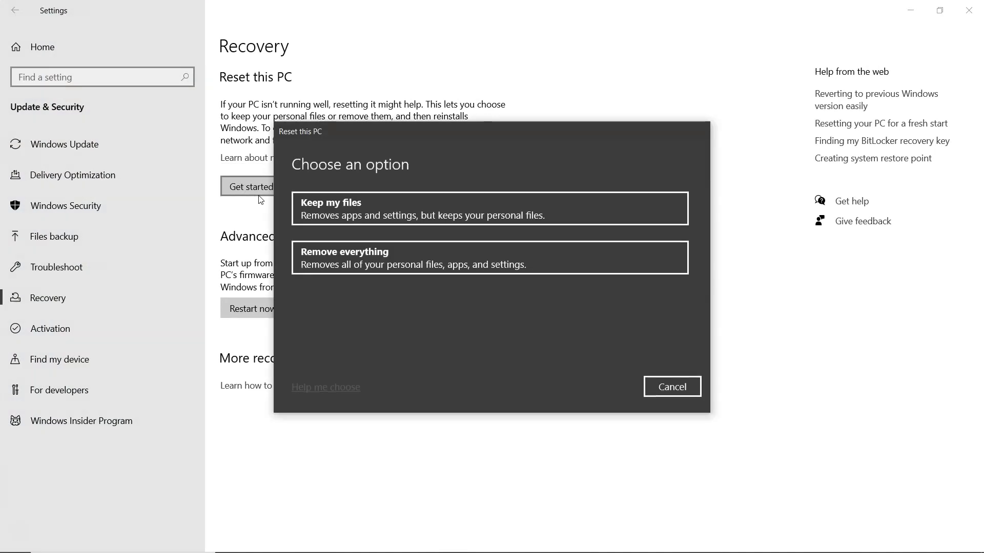
left_click(402, 253)
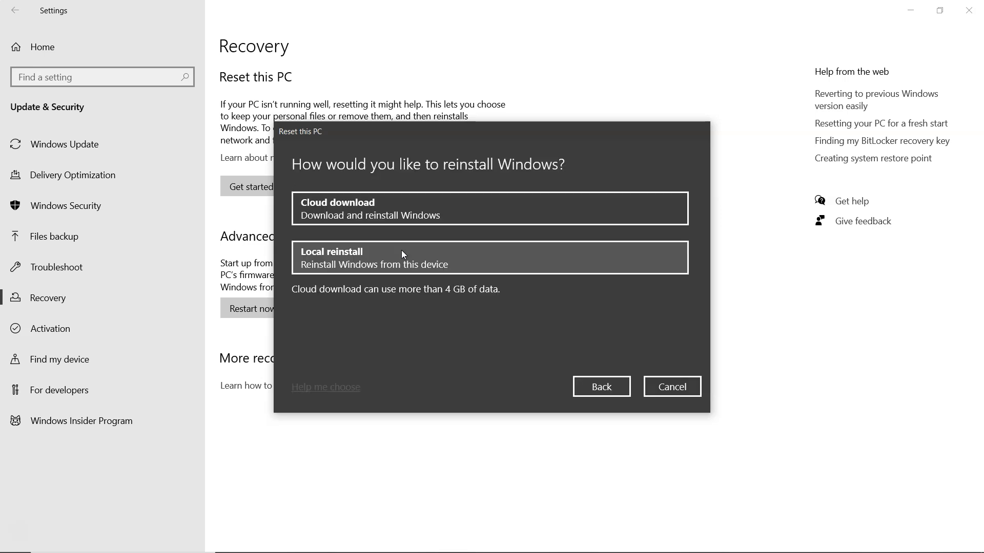
left_click(401, 253)
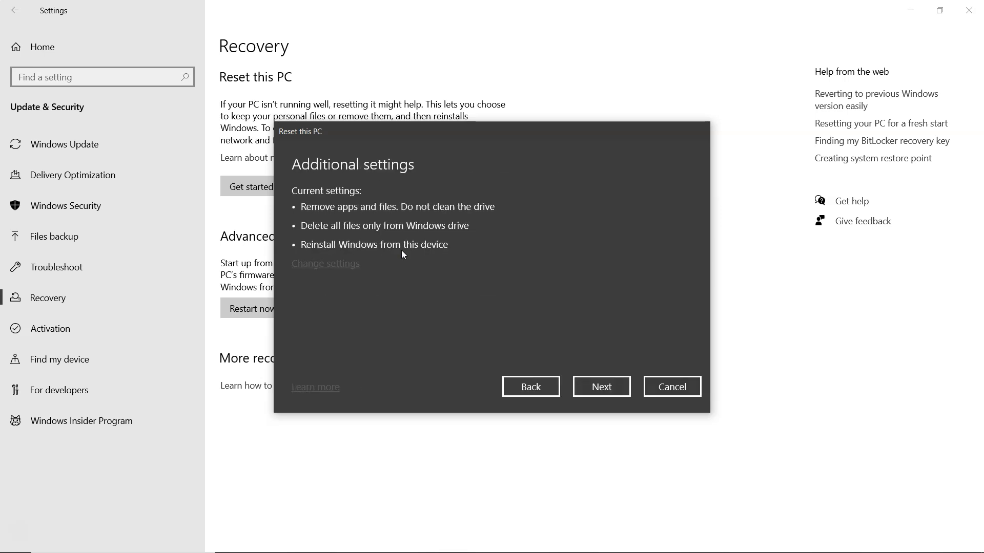
left_click(323, 263)
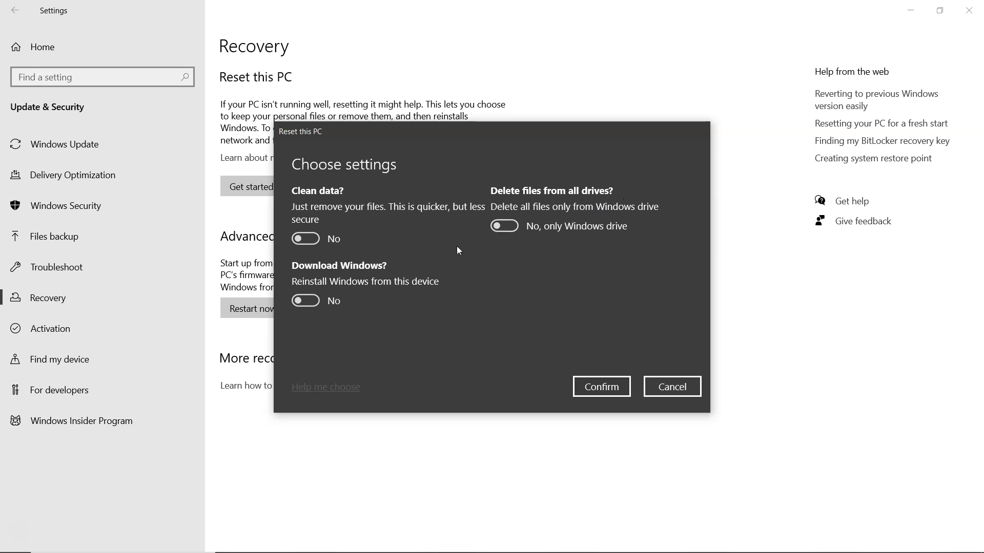
left_click(596, 384)
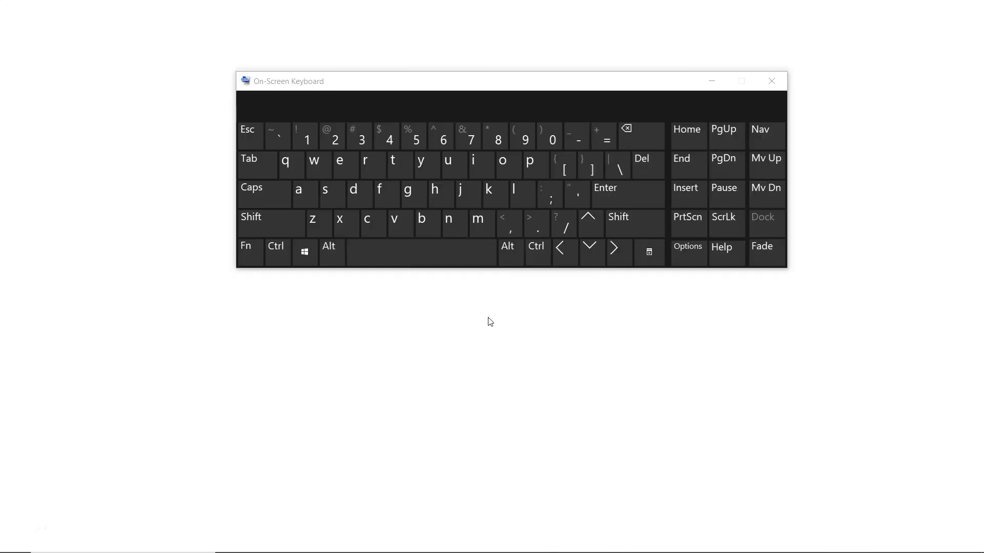
Open the Run dialog with Win+R, centre it, and run diskmgmt.msc.
left_click(305, 252)
left_click(379, 169)
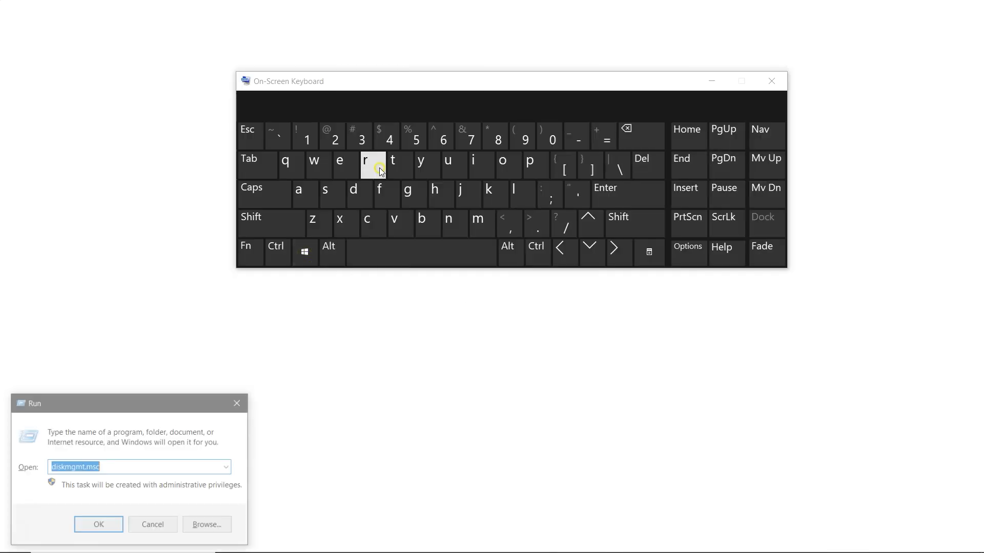
left_click_drag(112, 405, 450, 320)
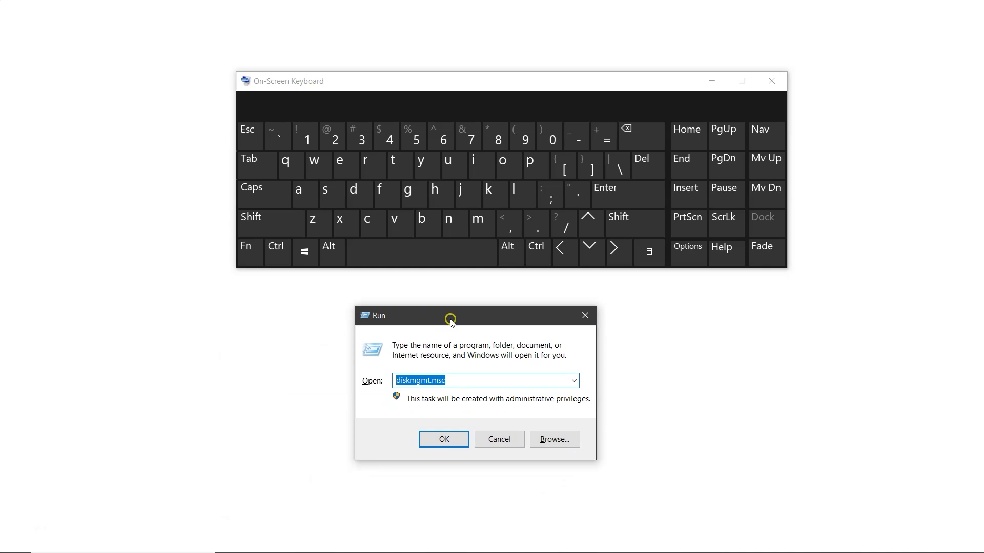
left_click(458, 381)
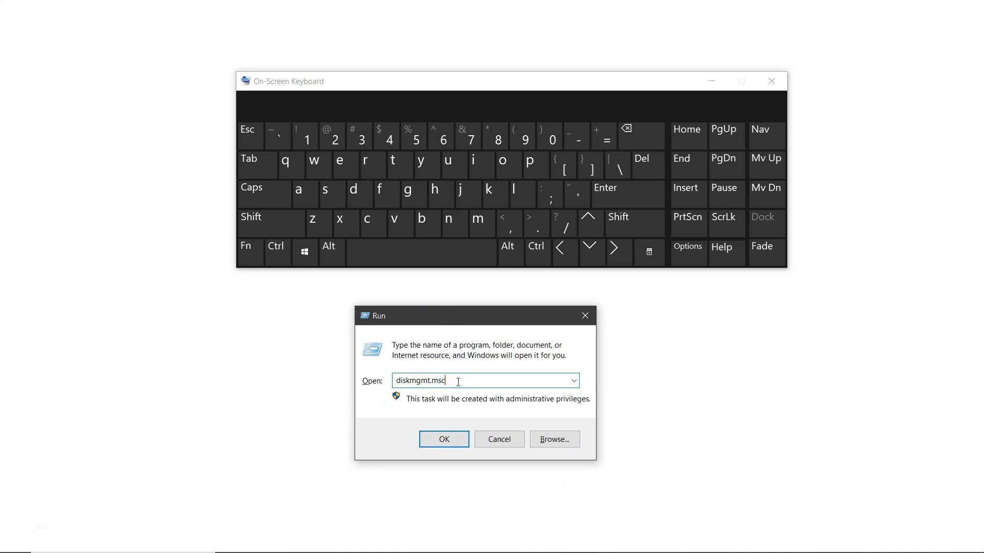
left_click(443, 439)
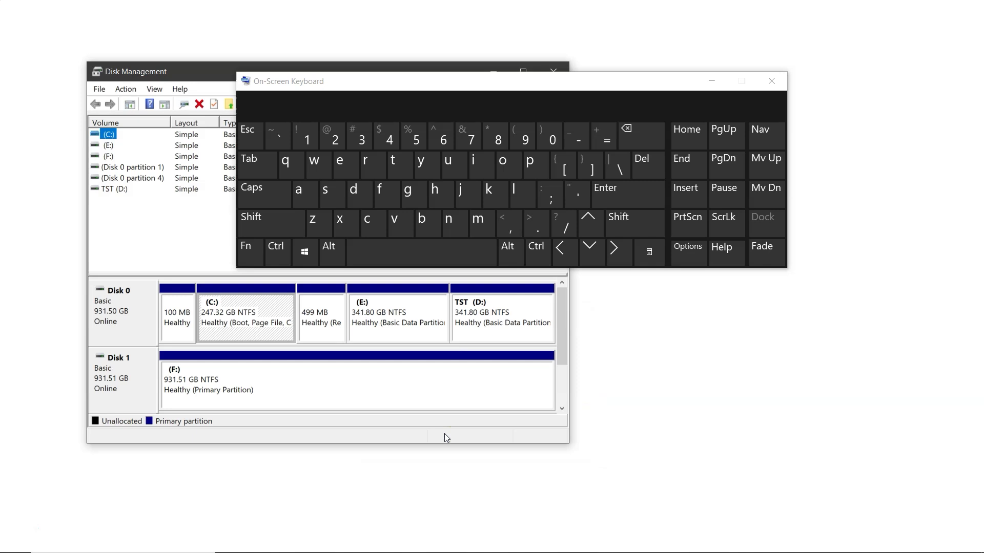
Maximize Disk Management, hide the on-screen keyboard, and clear the C: selection.
double_click(454, 66)
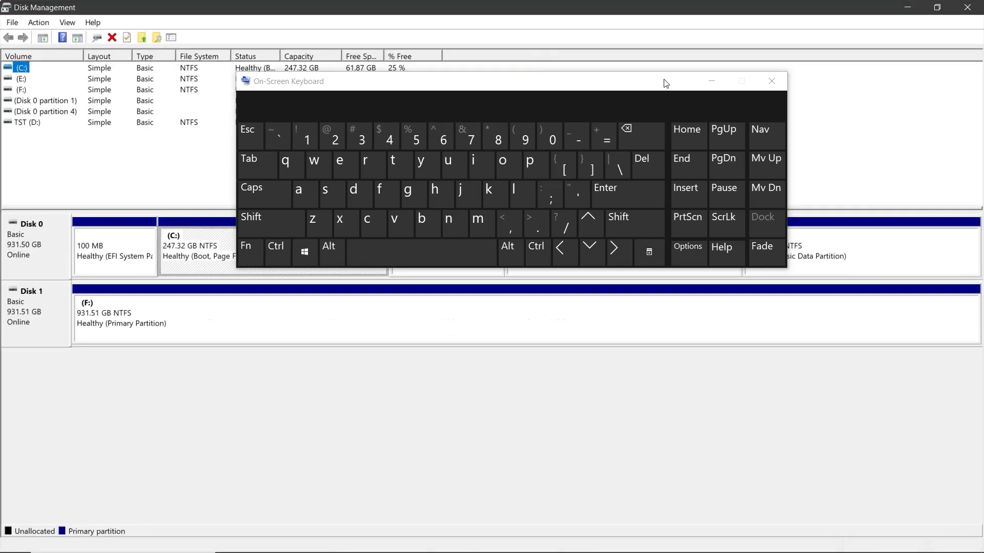
left_click(703, 83)
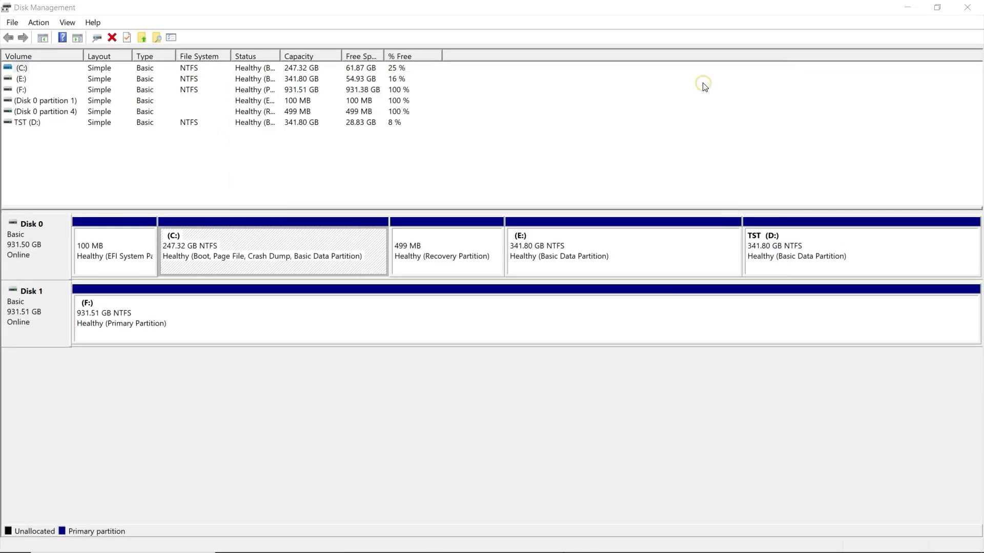
left_click(49, 311)
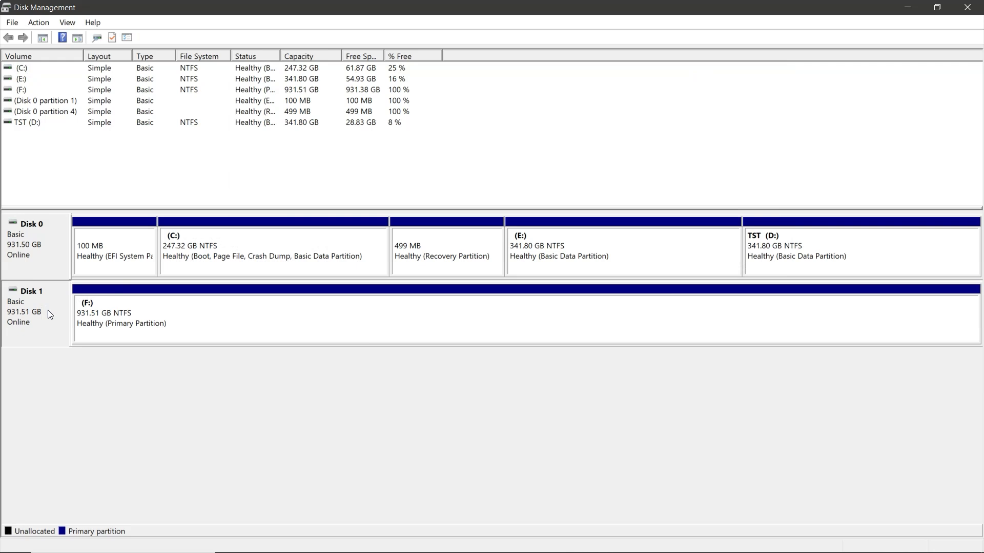
Fully format the F: partition as exFAT with quick format off, confirming the data erase.
right_click(178, 327)
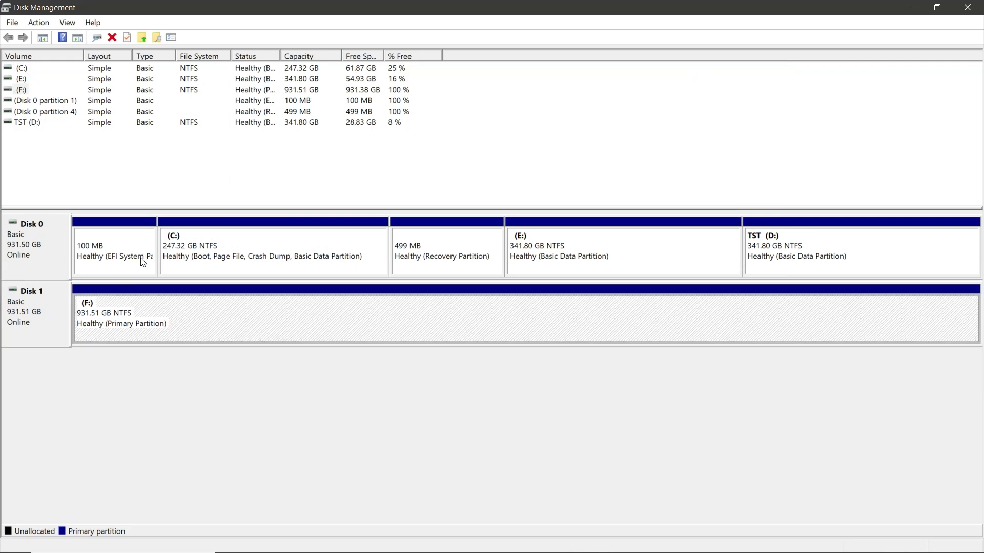
left_click(200, 389)
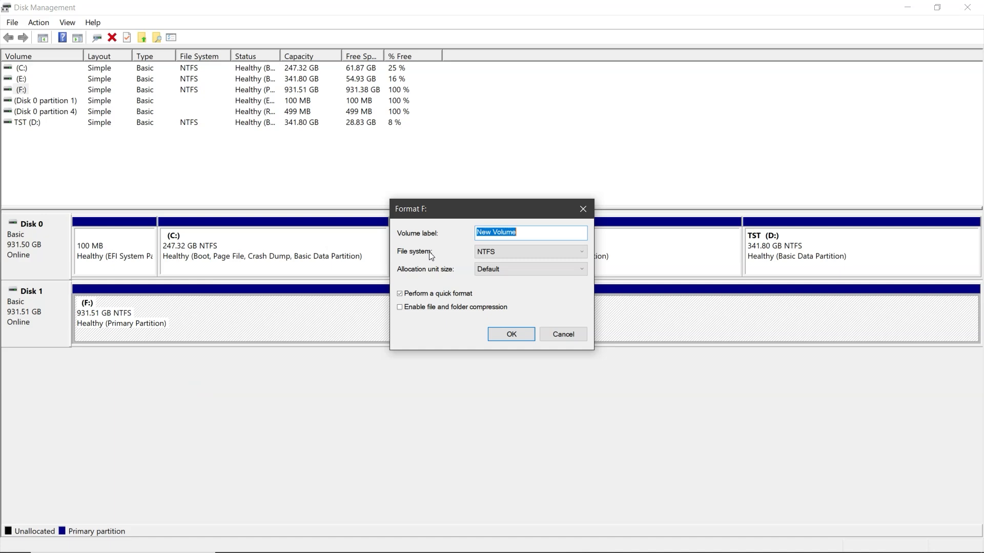
left_click(508, 253)
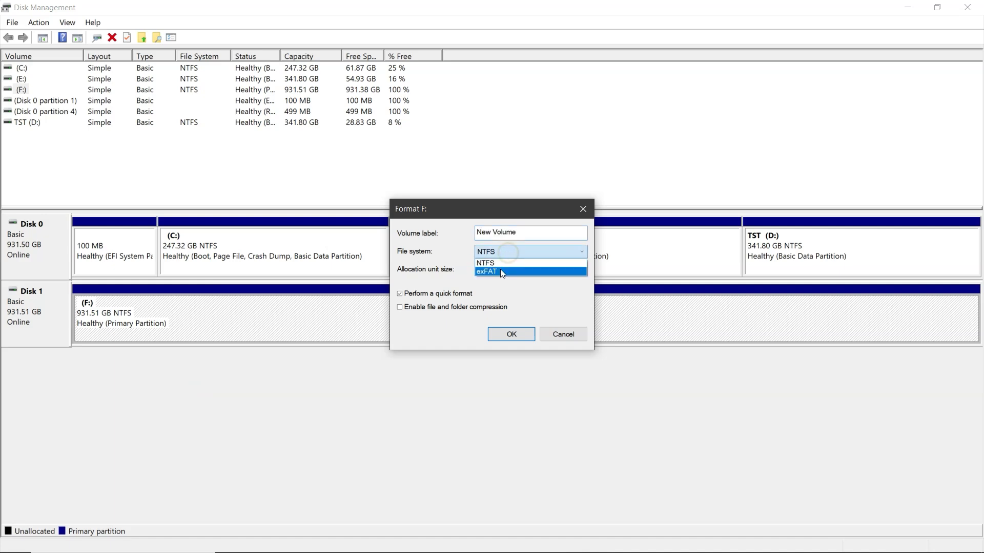
left_click(501, 272)
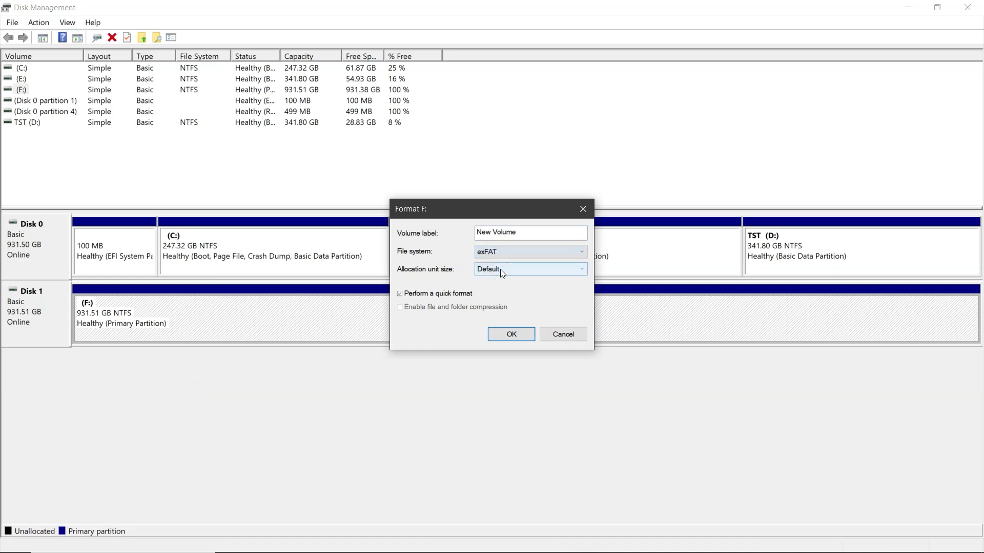
left_click(400, 294)
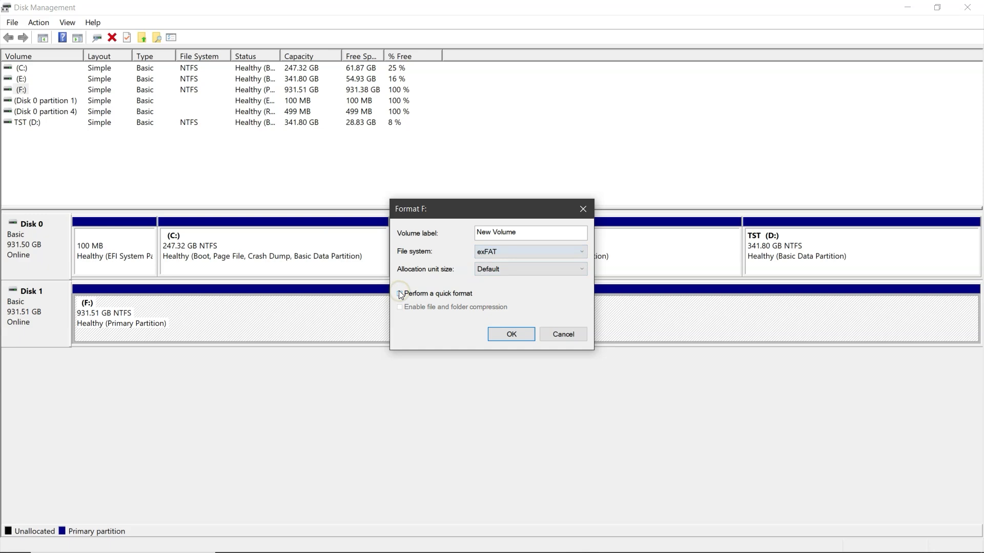
left_click(503, 334)
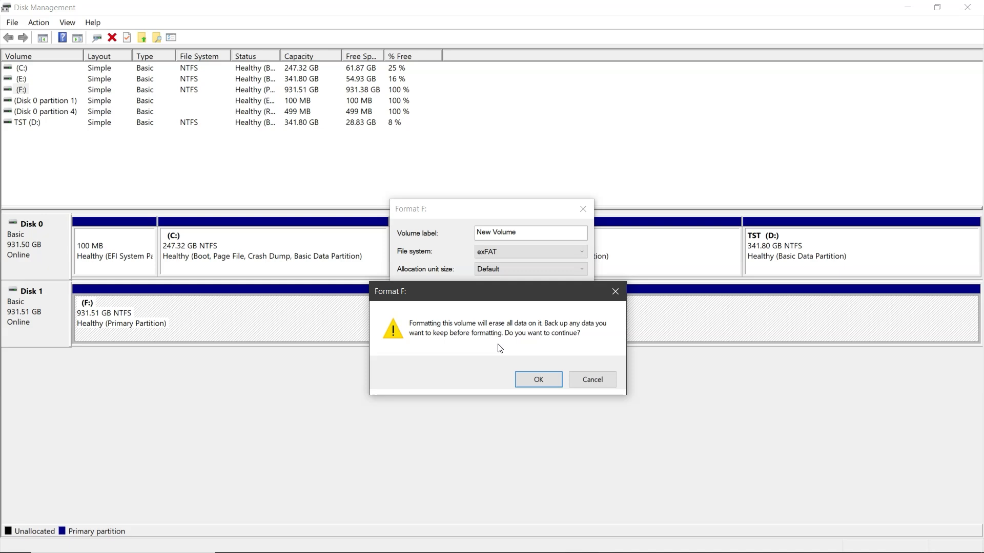
left_click(535, 378)
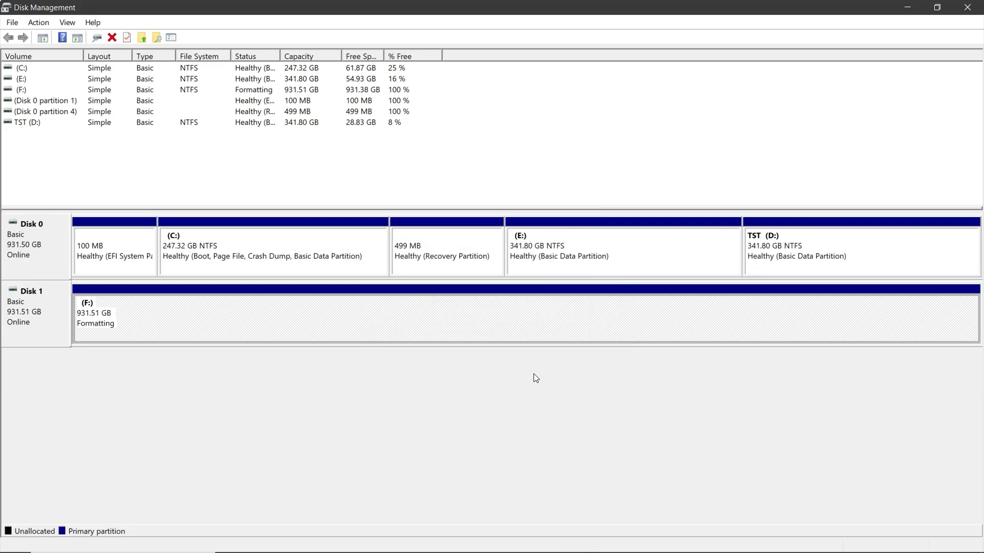
Search for cmd and run Command Prompt as administrator.
key("super")
type("c")
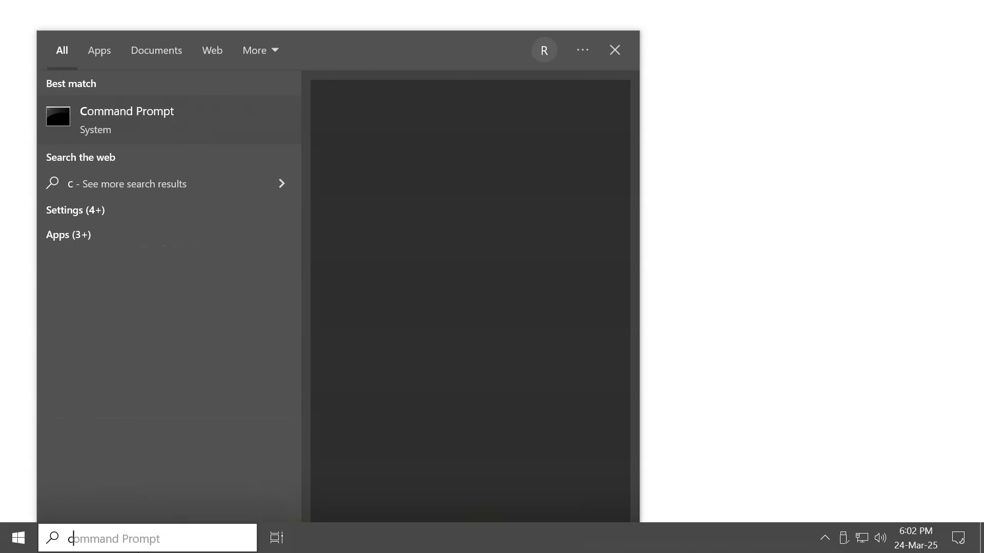
type("md")
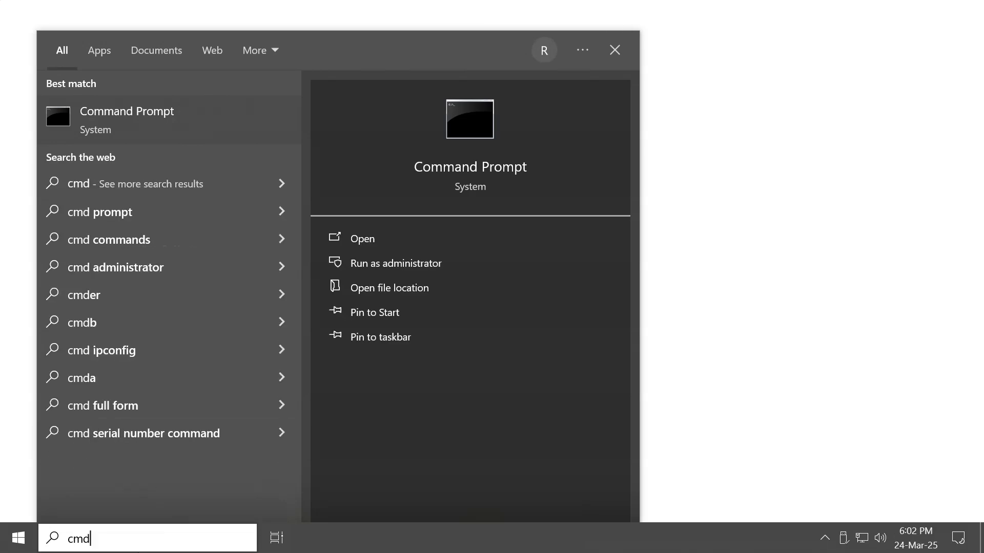
right_click(159, 134)
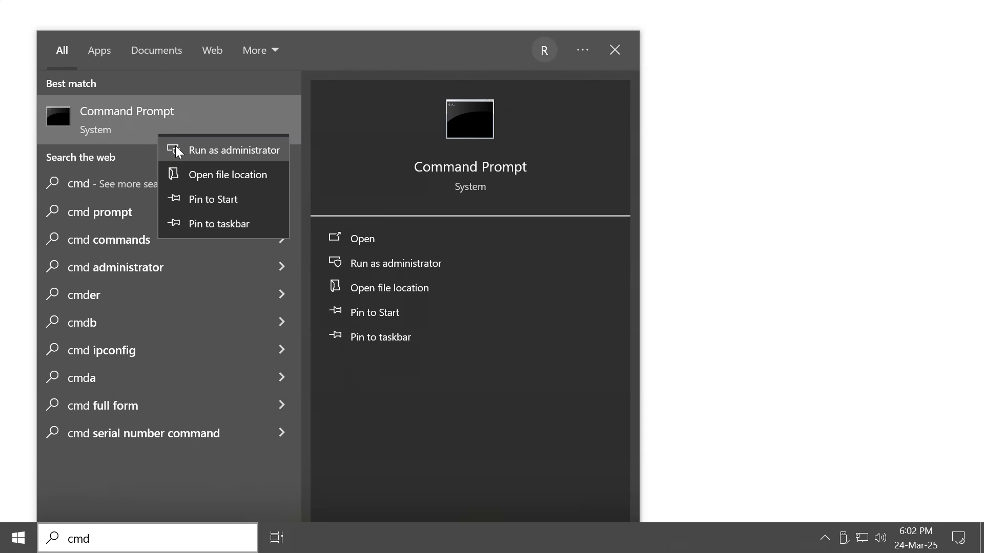
left_click(175, 146)
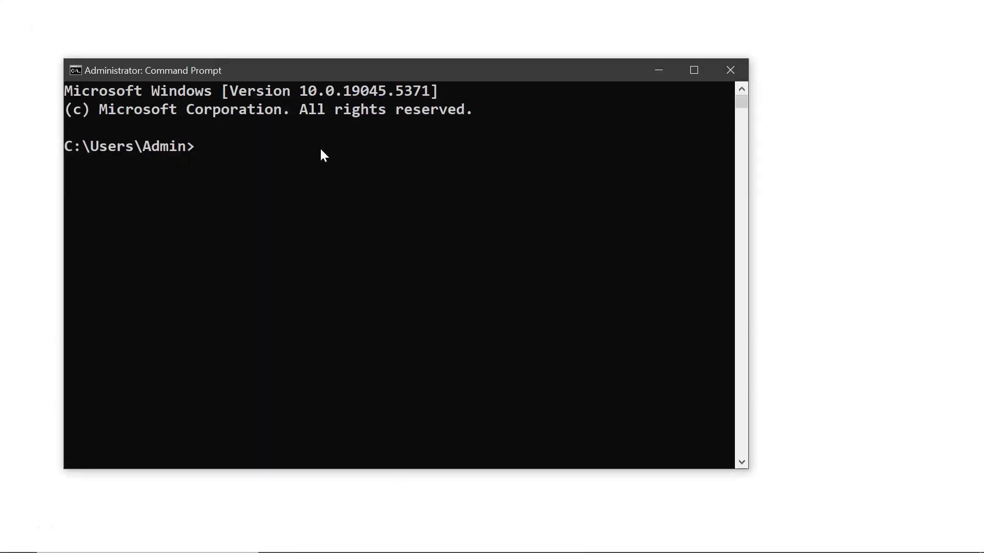
Run diskpart, list disk, select disk 1 and clean to wipe Disk 1.
type("diskpart")
key("Return")
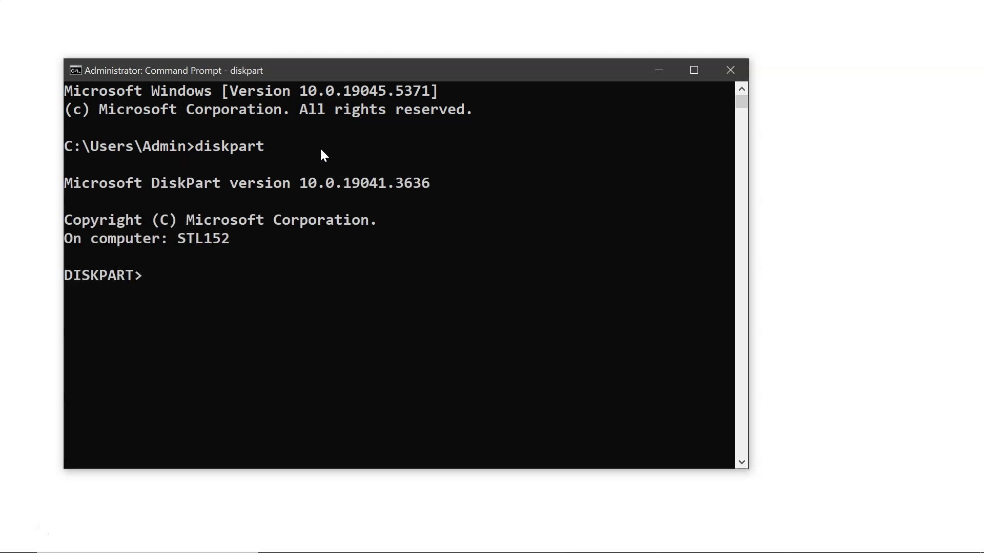
type("list disk")
key("Return")
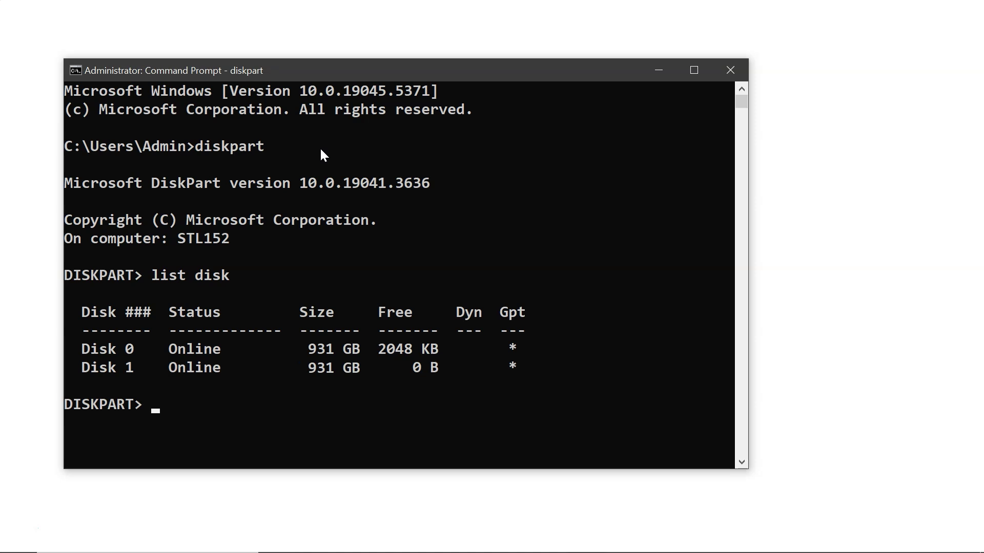
type("select disk 1")
key("Return")
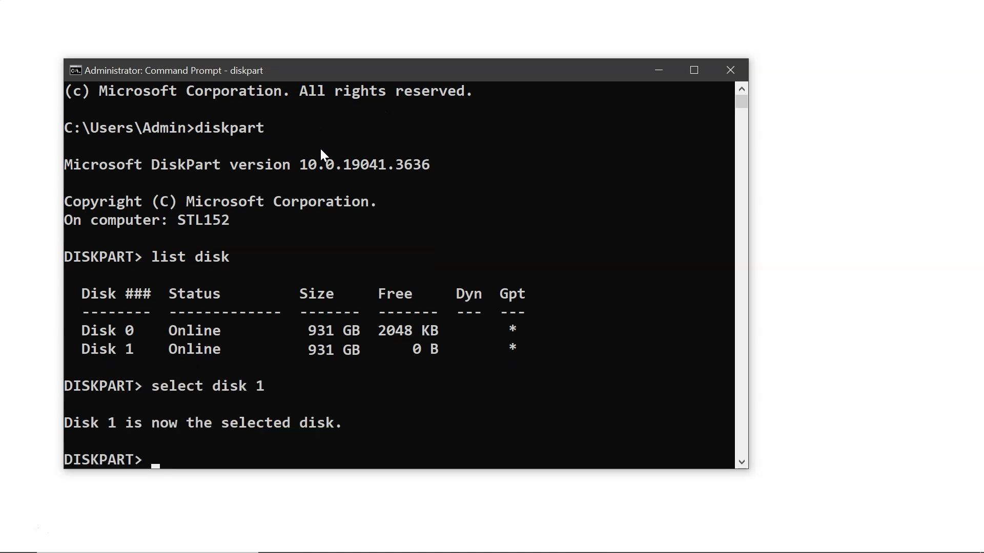
type("clean")
key("Return")
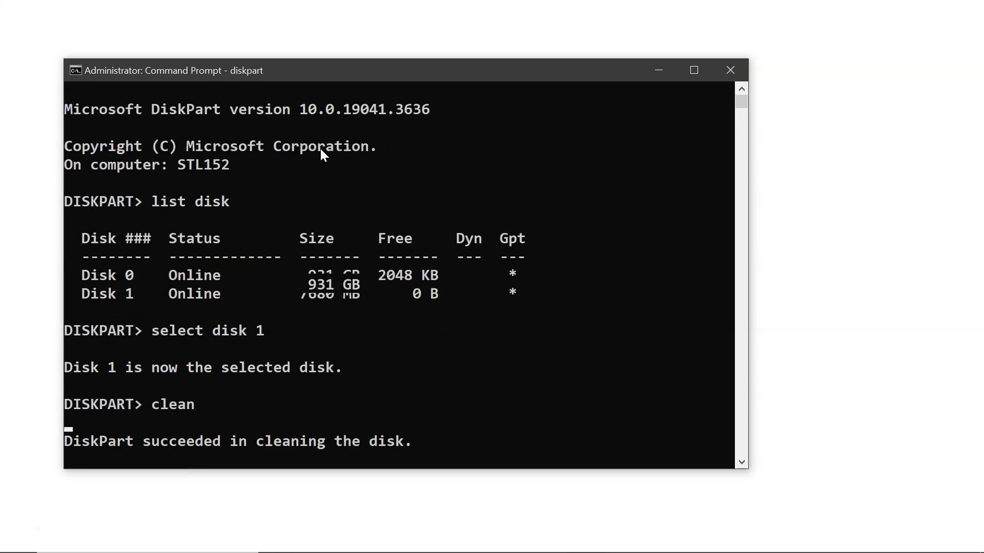
Create a primary partition on Disk 1, select partition 1, and format it as FAT32.
left_click(549, 266)
type("cre")
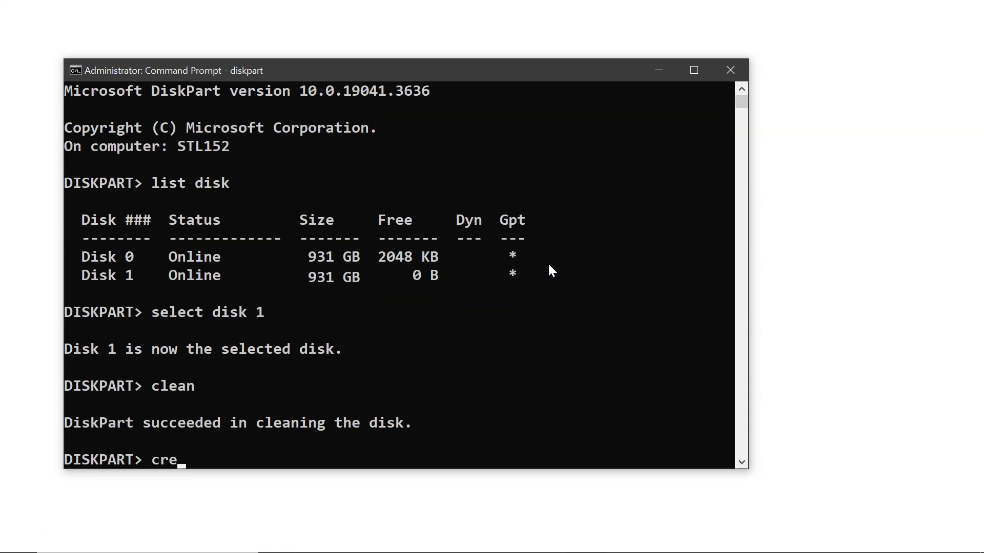
type("ate partition ")
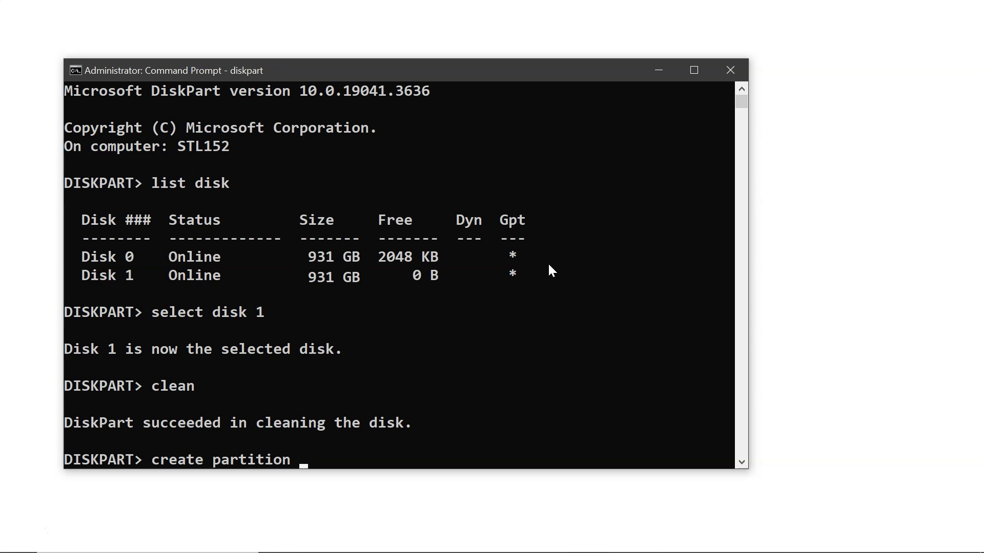
type("primary")
key("Return")
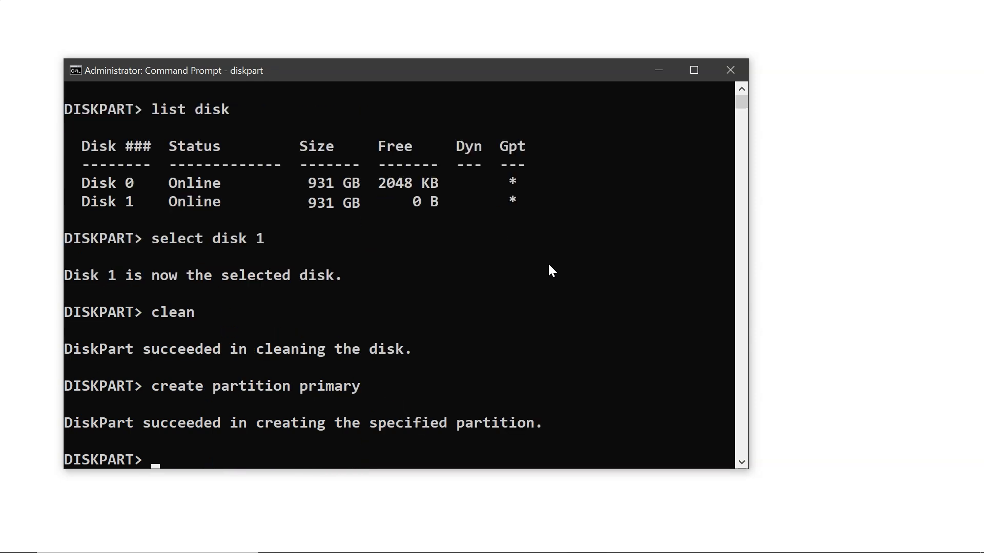
type("select partition")
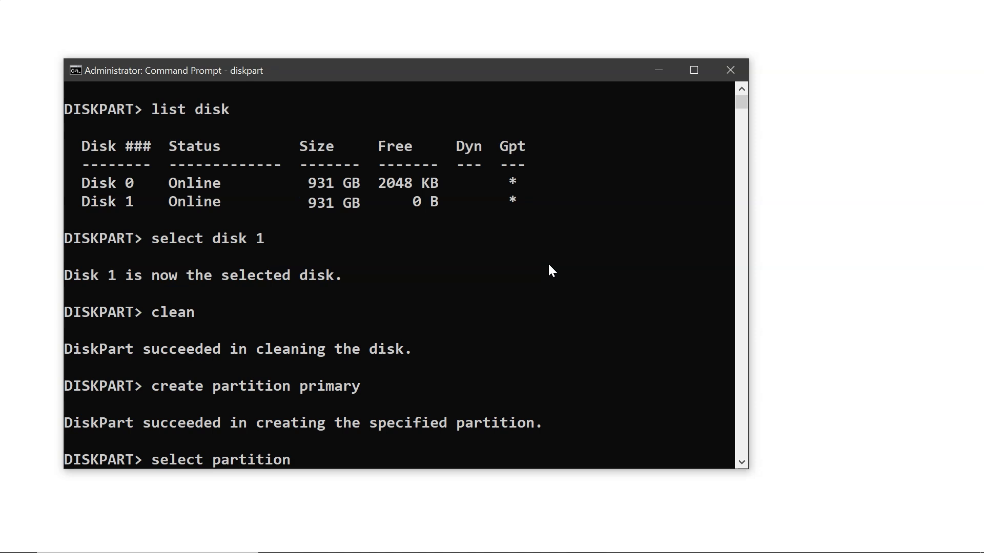
type(" 1")
key("Return")
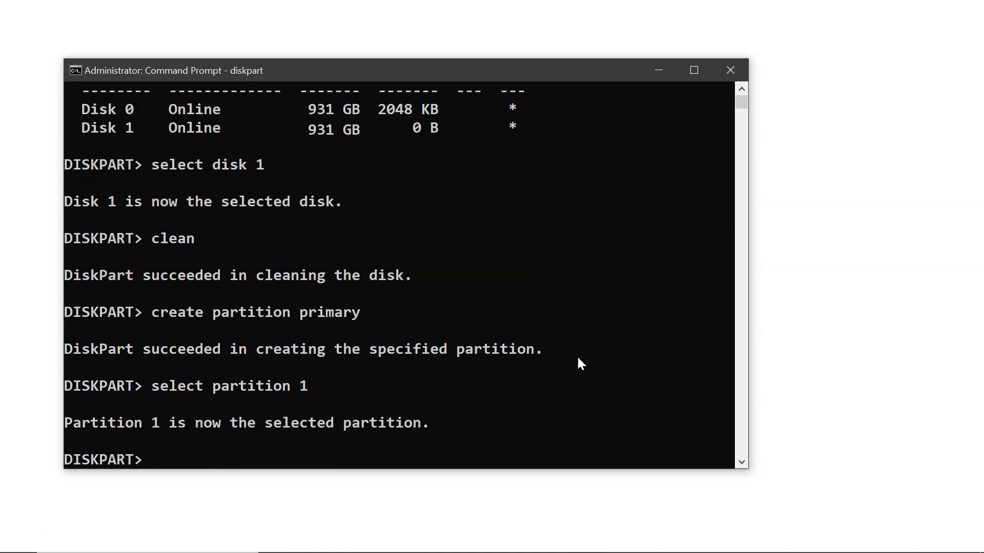
type("format fs=fat32")
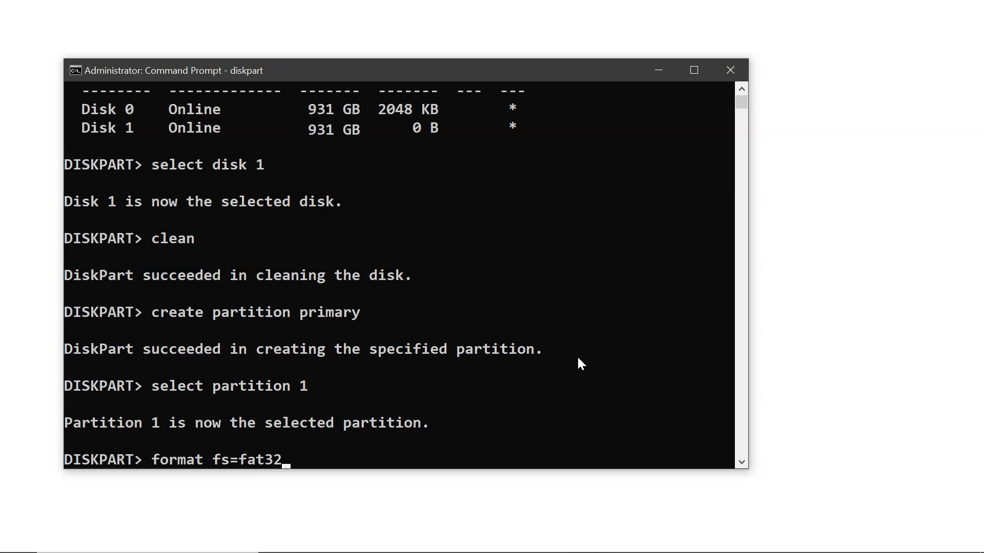
key("Return")
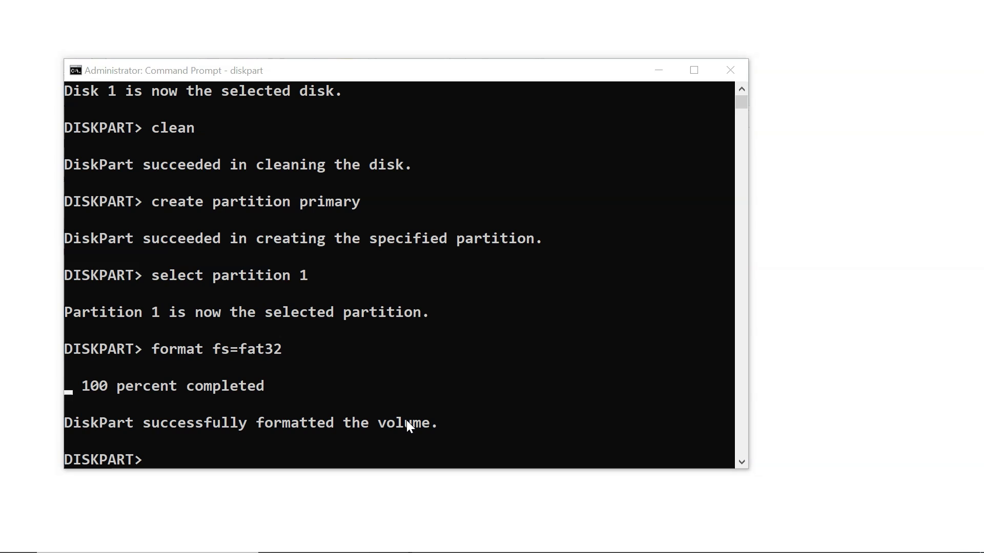
Assign the new partition a drive letter and exit DiskPart.
left_click(168, 463)
type("assign")
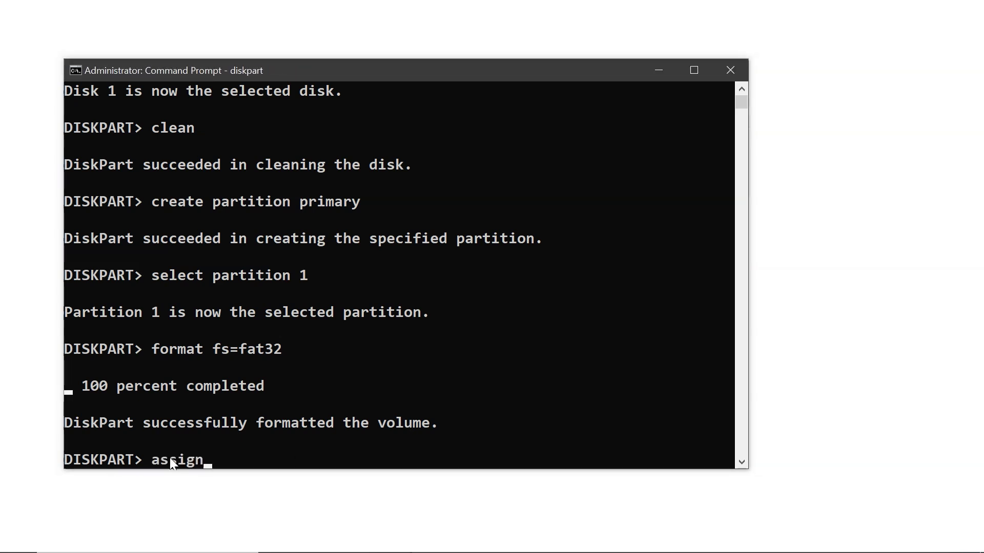
key("Return")
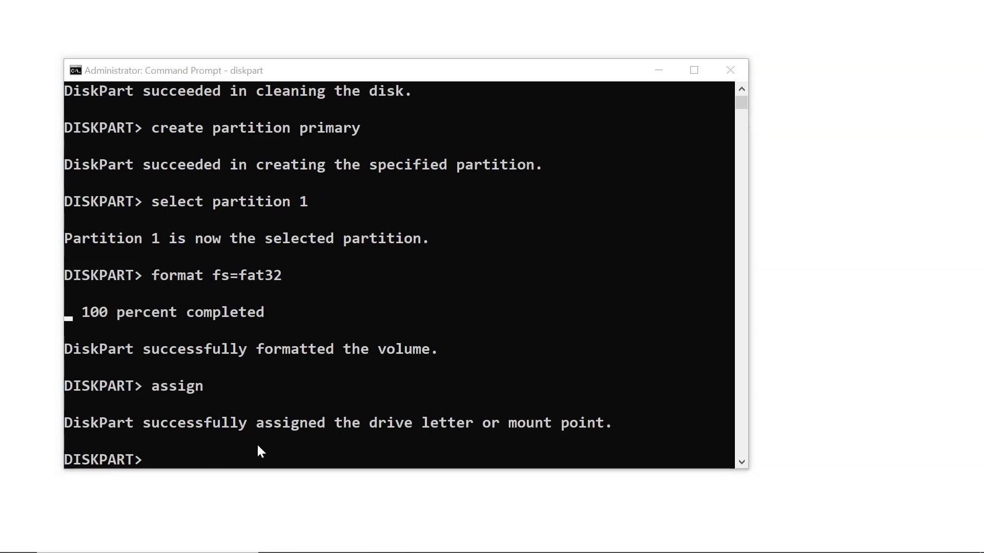
left_click(258, 454)
type("exit")
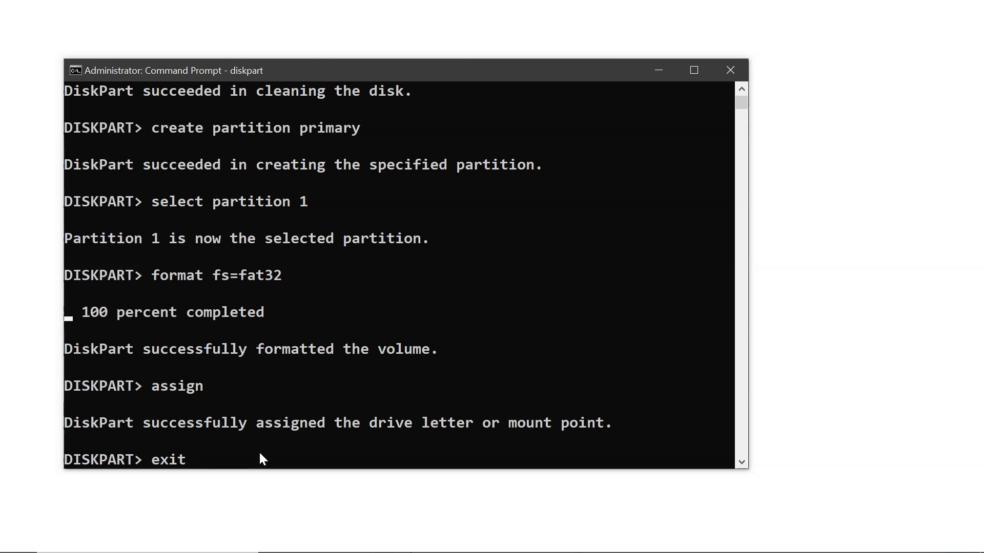
key("Return")
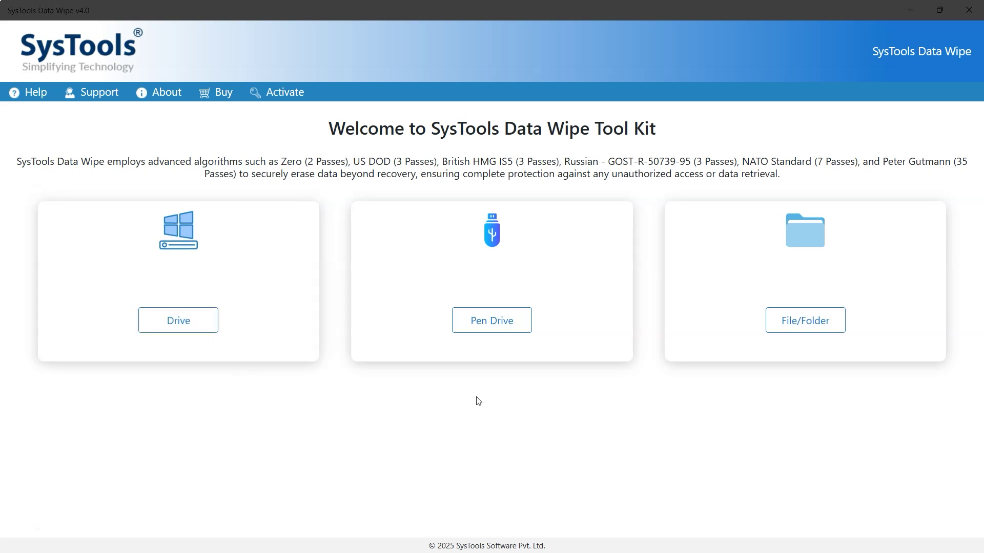
Choose File/Folder wipe, select the E:\File\Files folder, and continue to wipe methods.
left_click(816, 318)
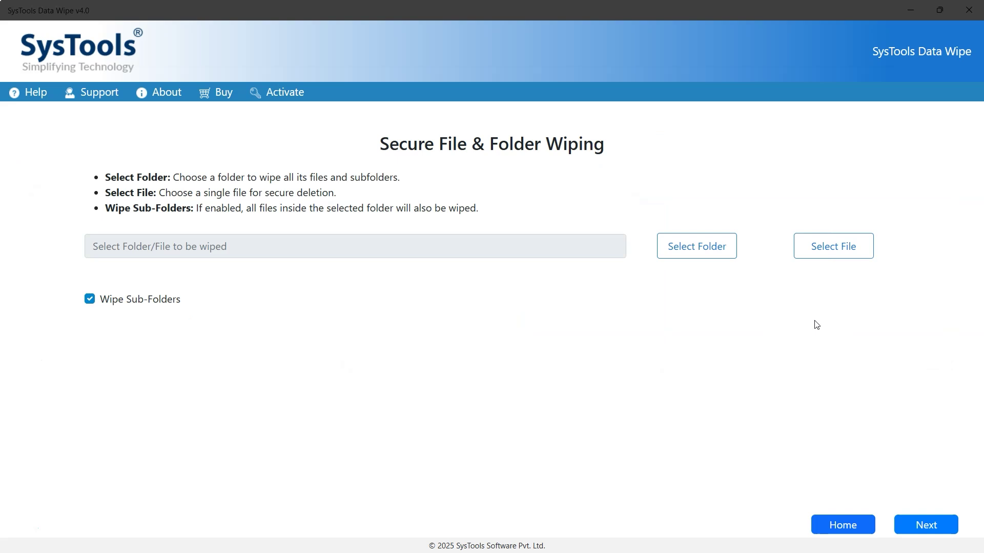
left_click(687, 253)
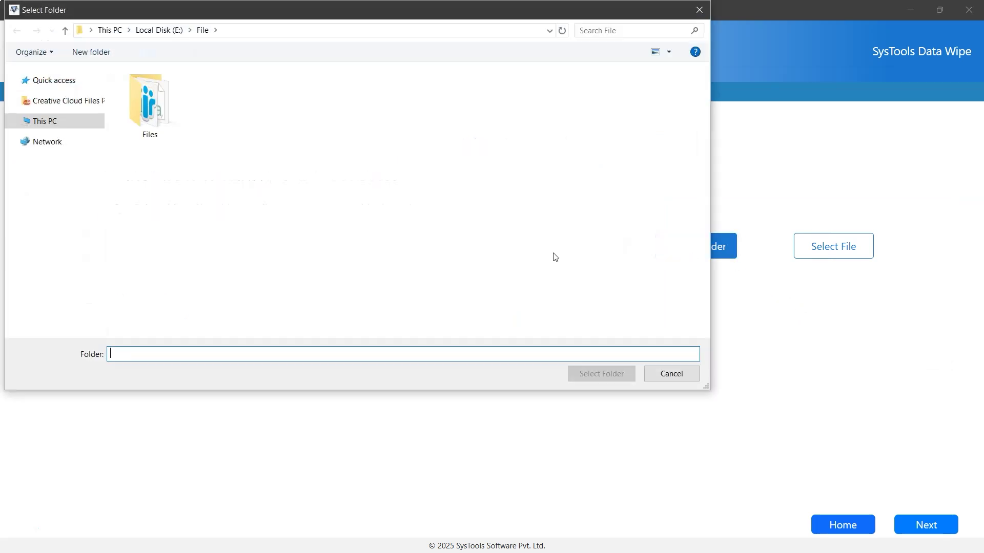
left_click(150, 103)
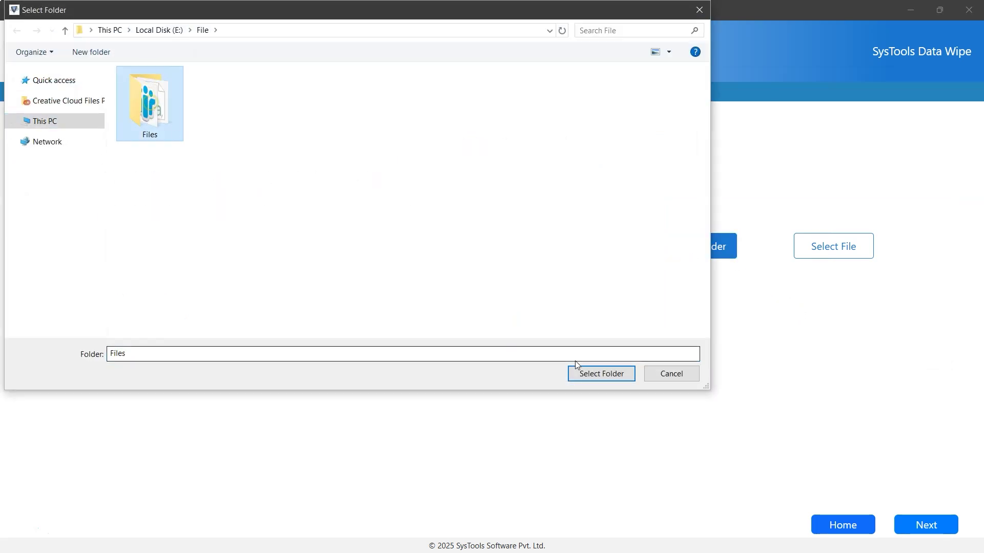
left_click(614, 377)
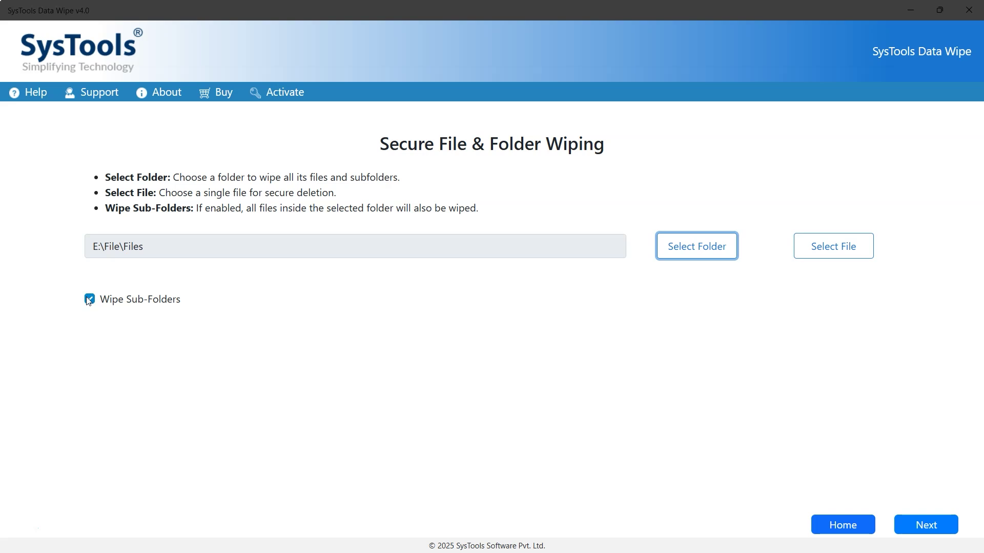
left_click(919, 527)
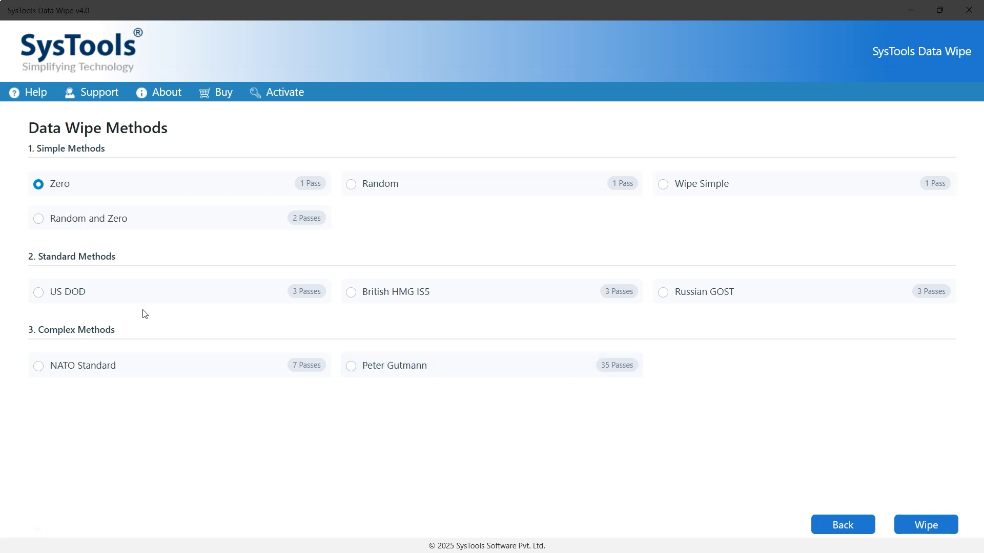
Select the US DOD 3-pass method and start the wipe.
left_click(39, 295)
left_click(922, 528)
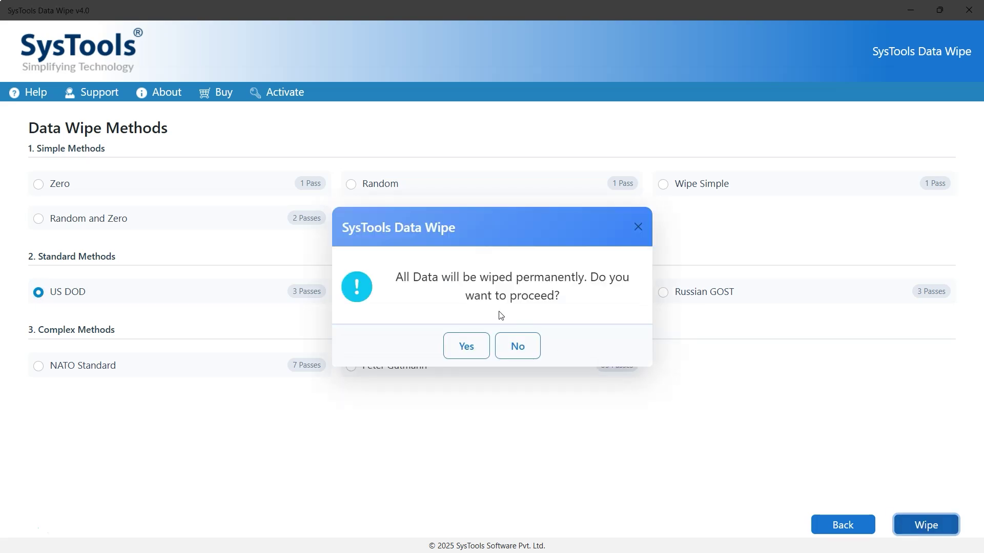
Confirm the permanent wipe so the US DOD wipe of 1797 files begins.
left_click(466, 346)
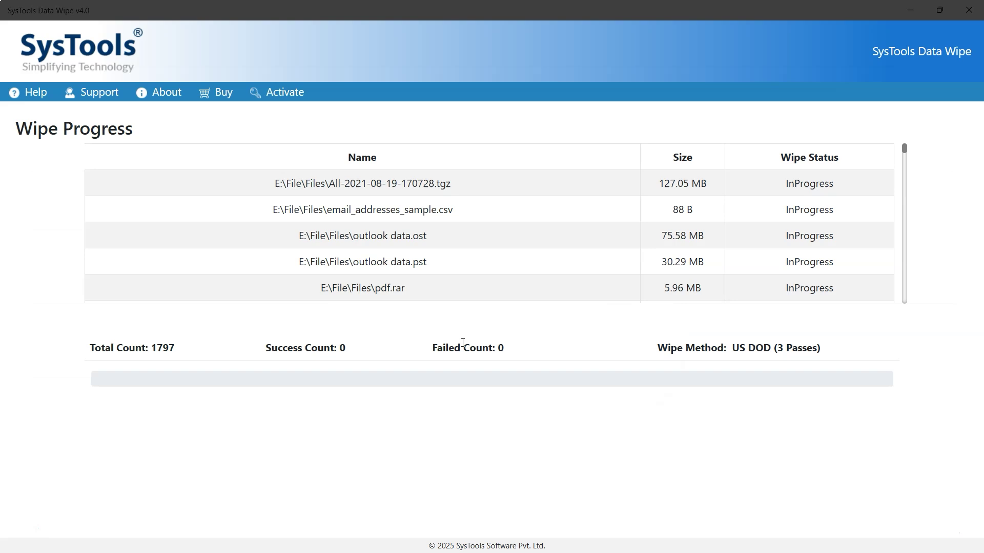